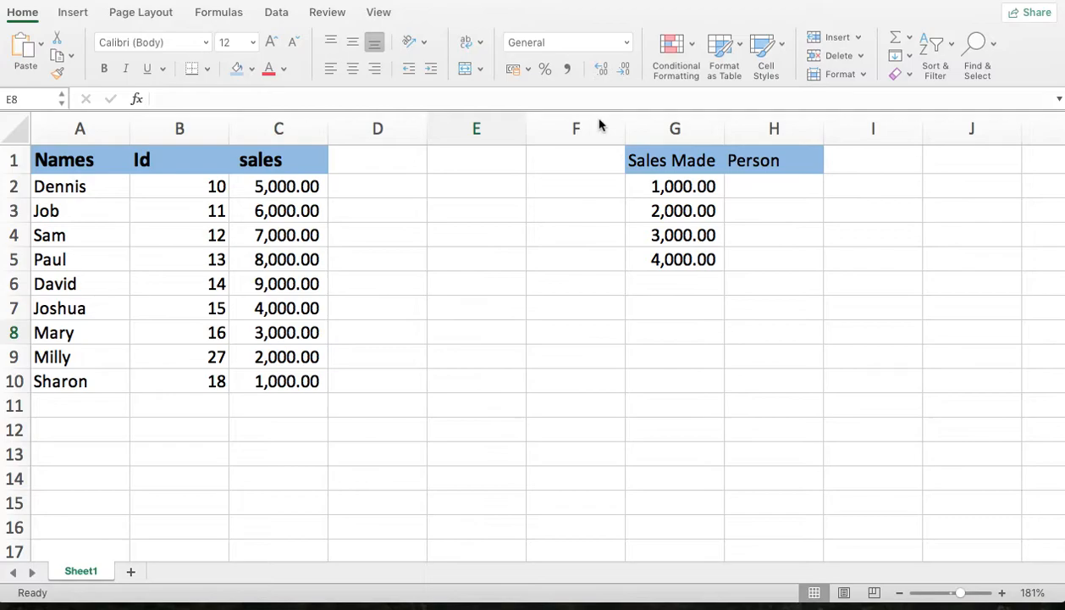
- Start an INDEX formula in H2 under Person with columns A:C as the array
{"action": "left_click", "coordinate": [736, 187]}
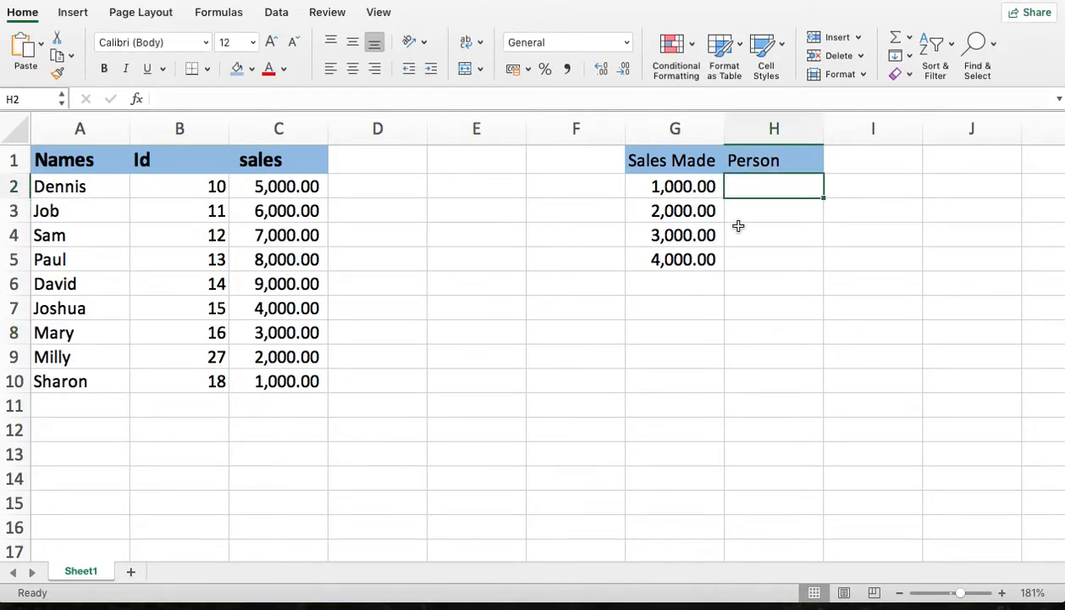
{"action": "type", "text": "="}
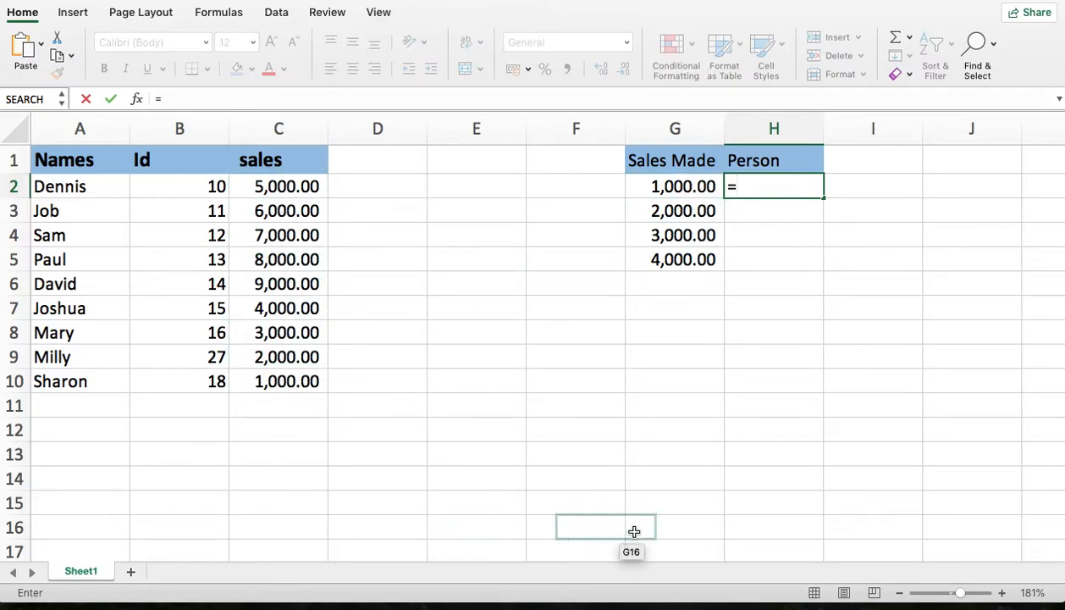
{"action": "type", "text": "i"}
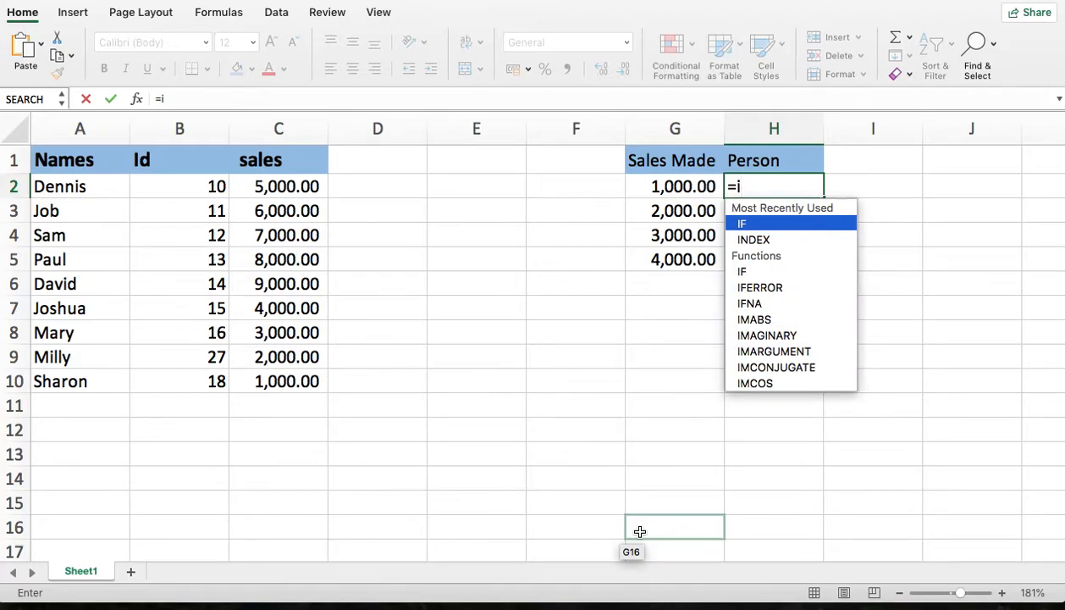
{"action": "type", "text": "ndex"}
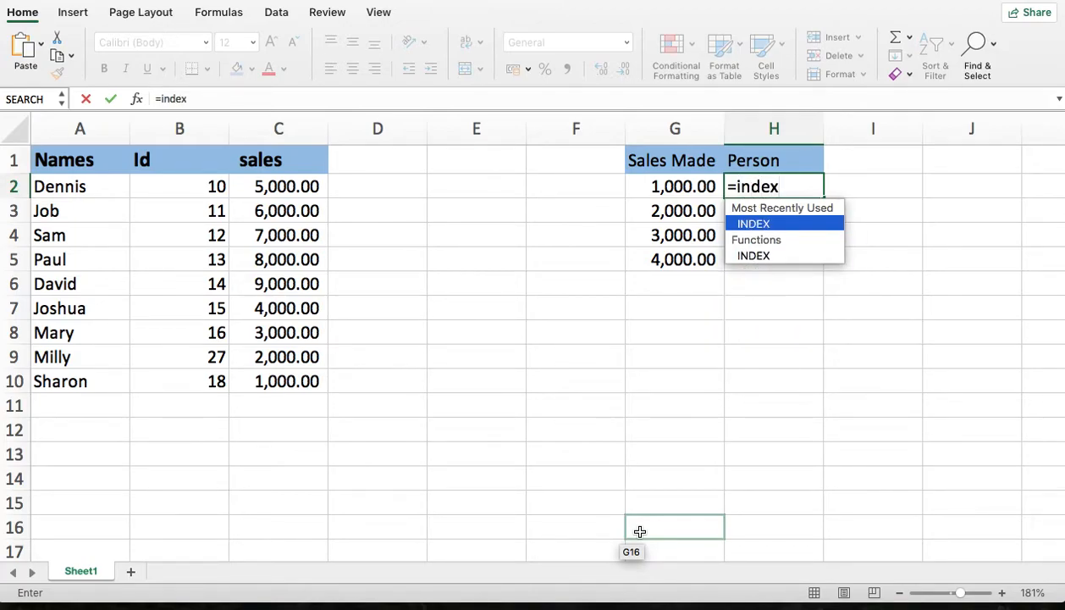
{"action": "key", "text": "Tab"}
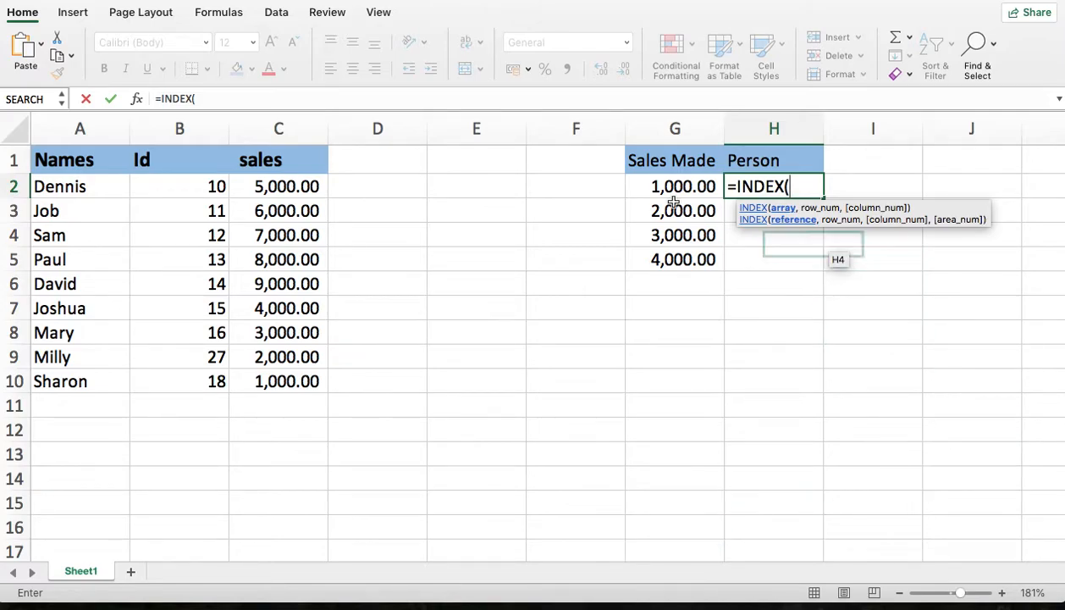
{"action": "left_click", "coordinate": [73, 116]}
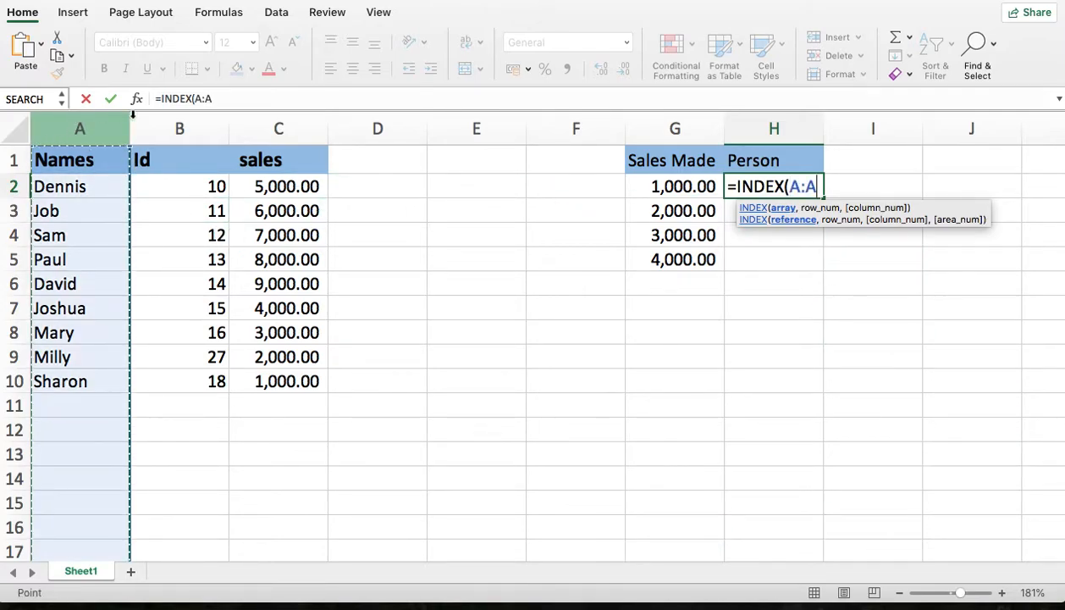
{"action": "left_click_drag", "start_coordinate": [284, 116], "coordinate": [284, 116]}
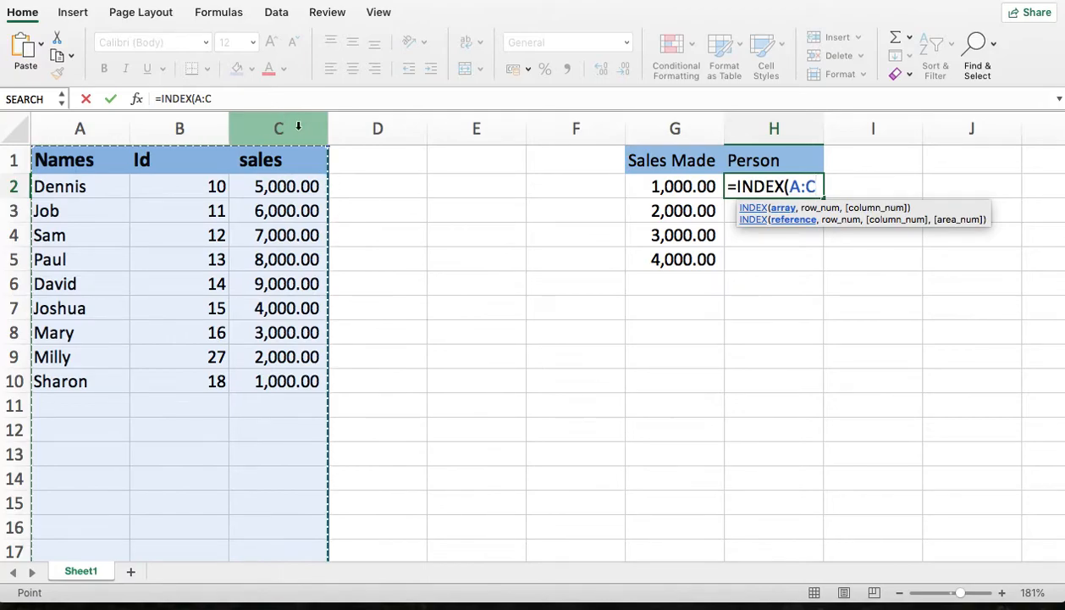
{"action": "type", "text": ","}
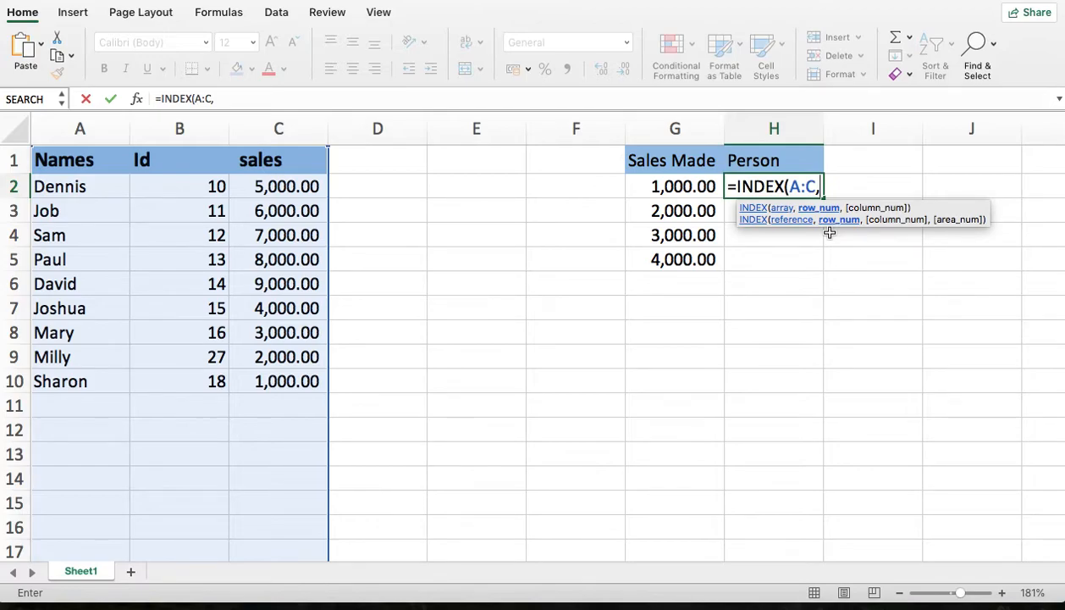
- Add a MATCH function as the row number, looking up G2 in column C:C with exact match type 0
{"action": "type", "text": "mat"}
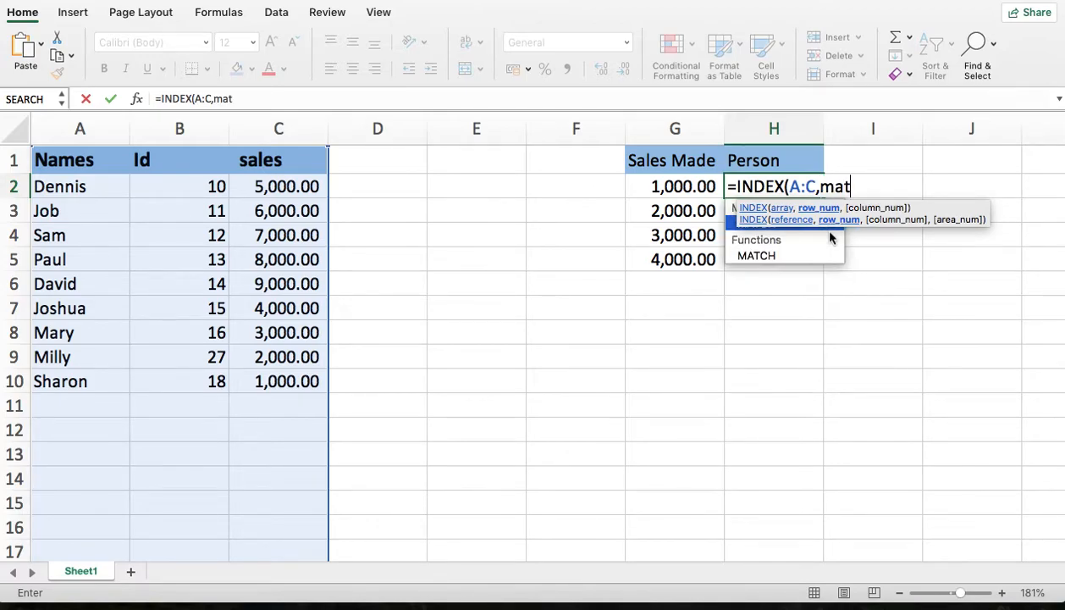
{"action": "key", "text": "Tab"}
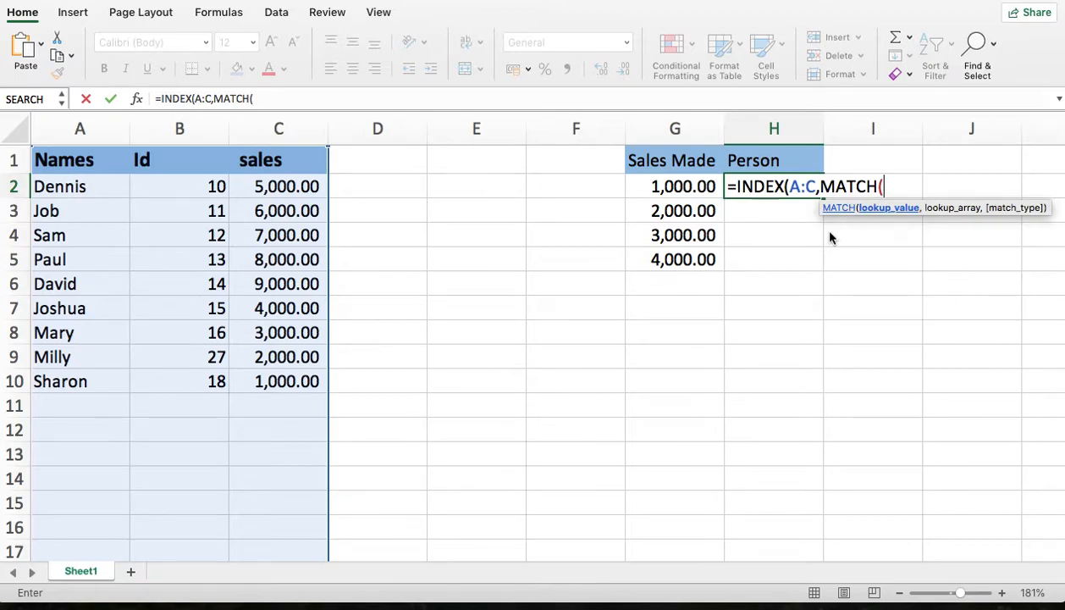
{"action": "left_click", "coordinate": [677, 186]}
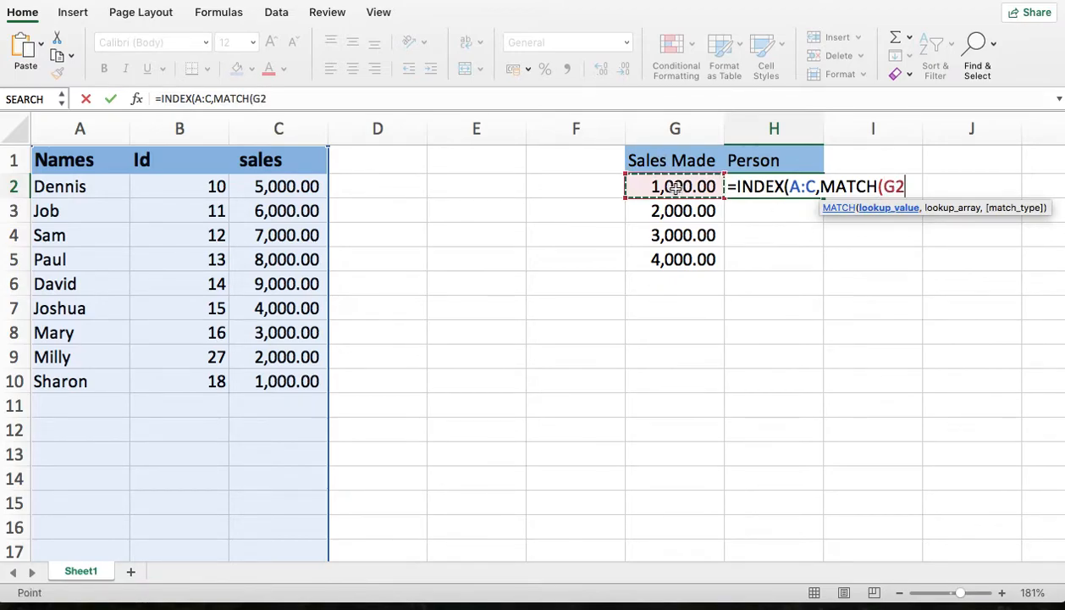
{"action": "type", "text": ","}
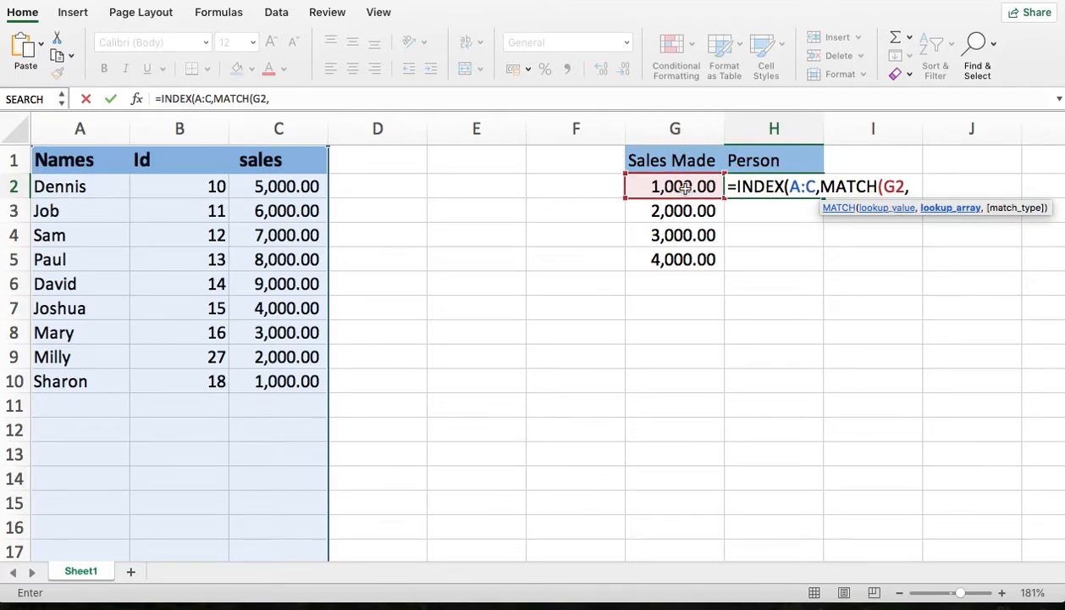
{"action": "left_click", "coordinate": [273, 128]}
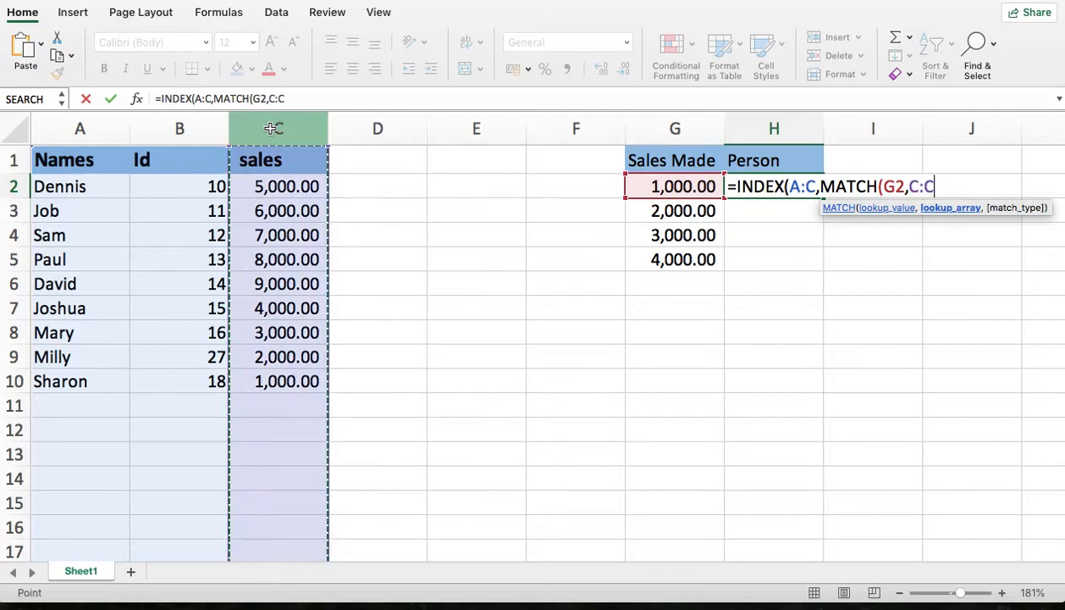
{"action": "type", "text": ","}
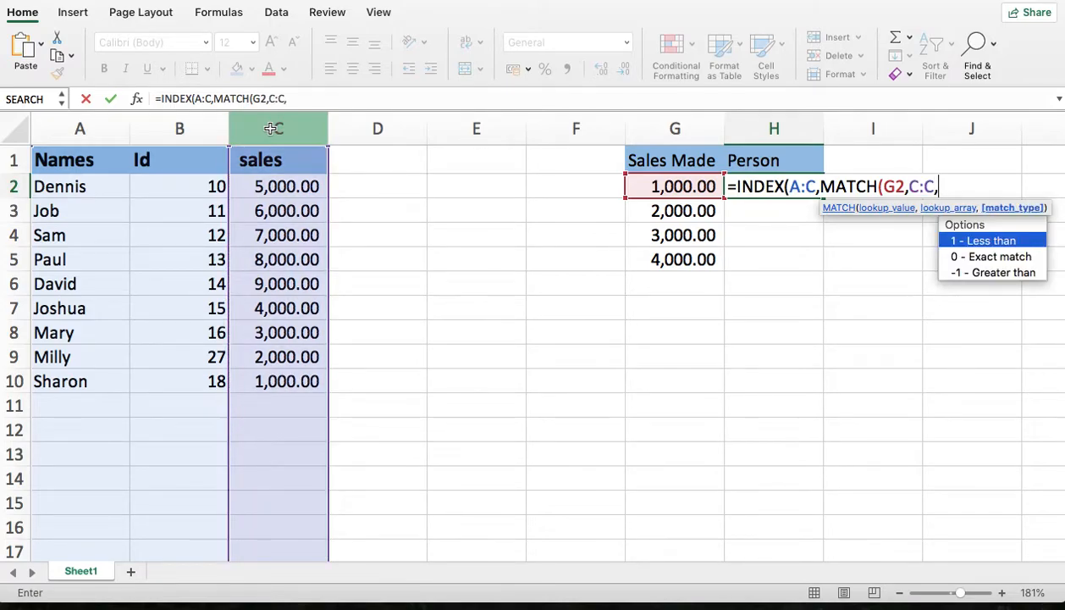
{"action": "type", "text": "0)"}
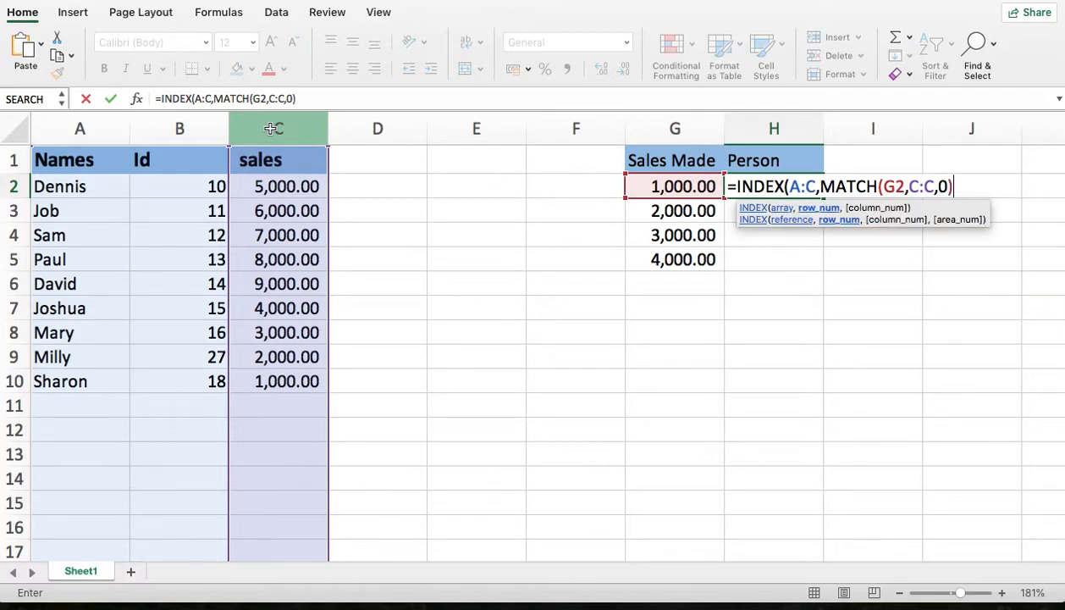
{"action": "type", "text": ","}
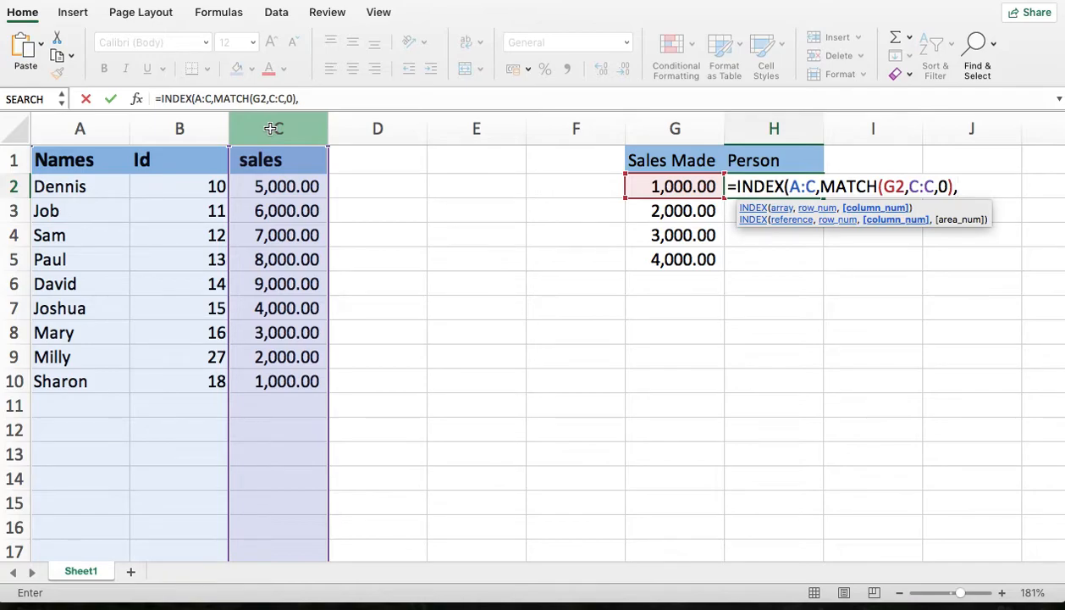
- Set the INDEX column number to 1 and complete the formula in H2
{"action": "type", "text": "1)"}
{"action": "key", "text": "Return"}
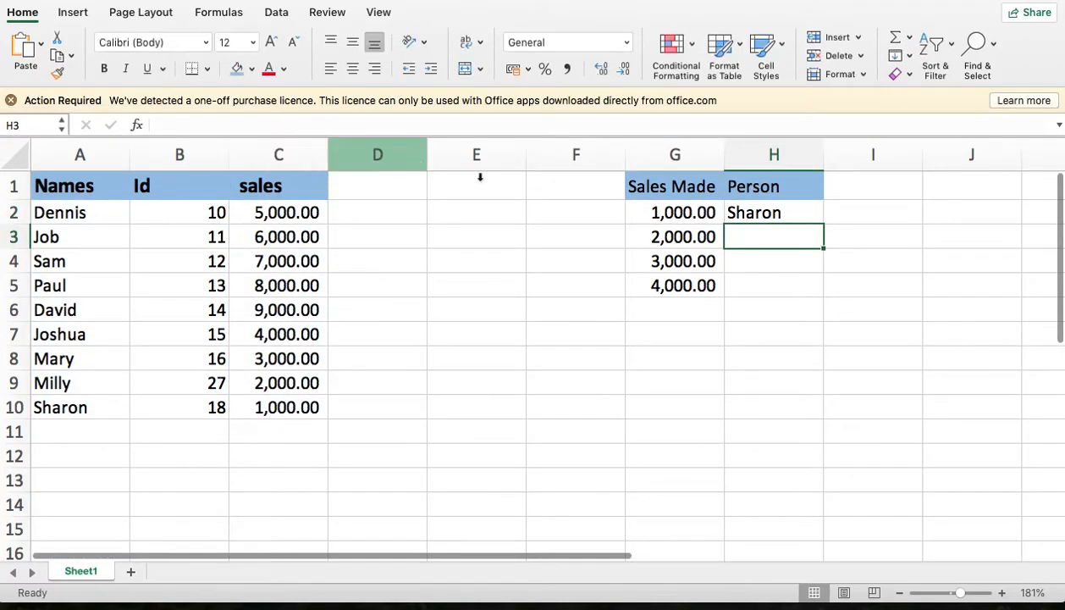
- Check the H2 result against its source row and fill the formula down through H5
{"action": "left_click", "coordinate": [756, 211]}
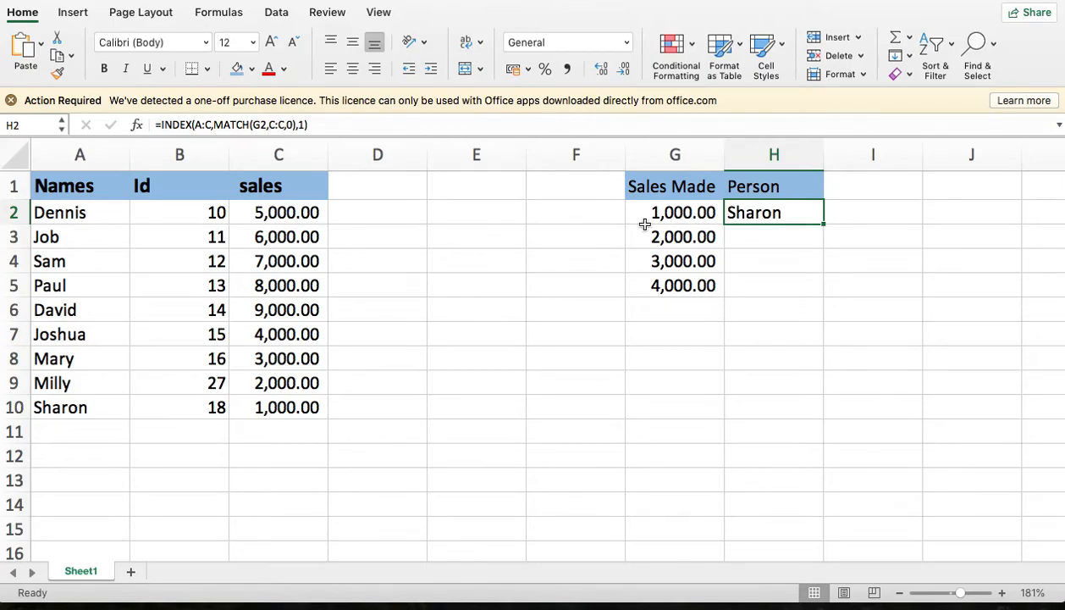
{"action": "left_click", "coordinate": [76, 398]}
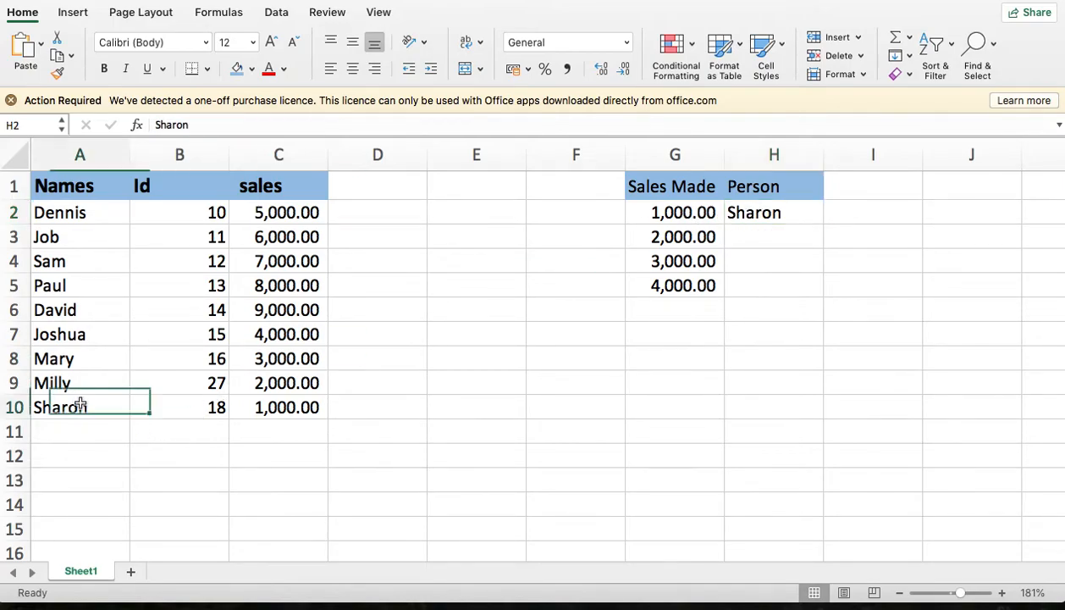
{"action": "left_click", "coordinate": [279, 407]}
{"action": "left_click", "coordinate": [748, 214]}
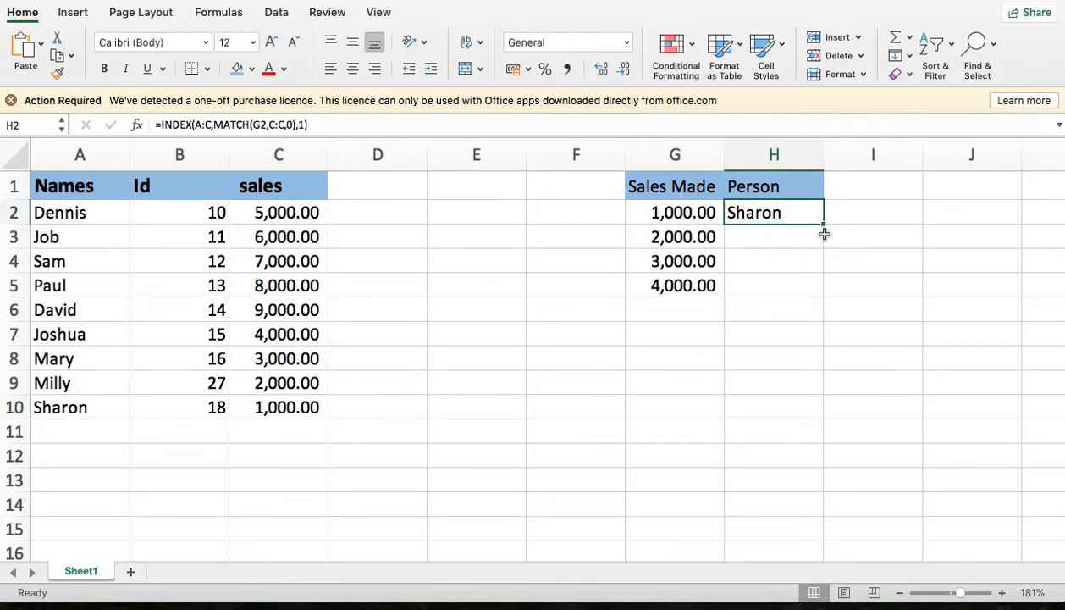
{"action": "double_click", "coordinate": [827, 226]}
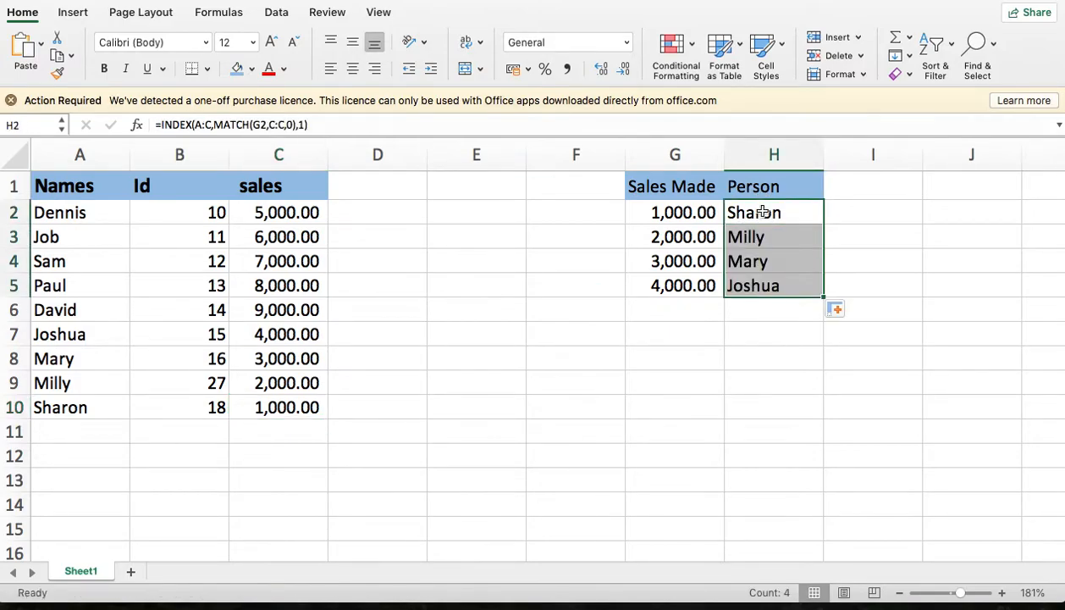
- Compare the H5 result with the source table and enter 8000 as a new sales value in G6
{"action": "left_click", "coordinate": [779, 277]}
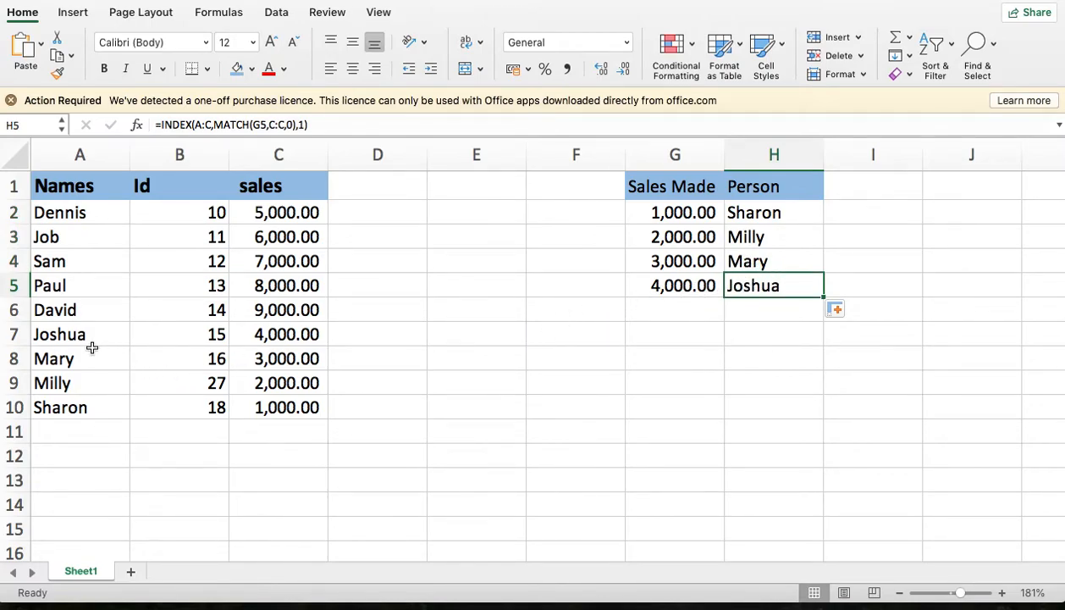
{"action": "left_click", "coordinate": [7, 333]}
{"action": "left_click_drag", "start_coordinate": [130, 323], "coordinate": [665, 285]}
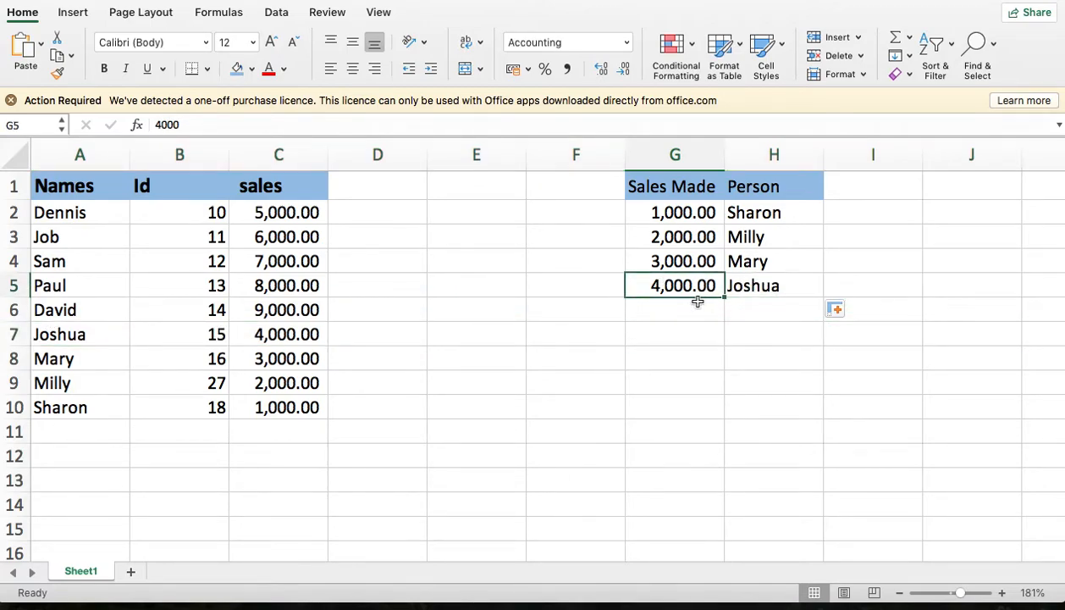
{"action": "left_click", "coordinate": [688, 313]}
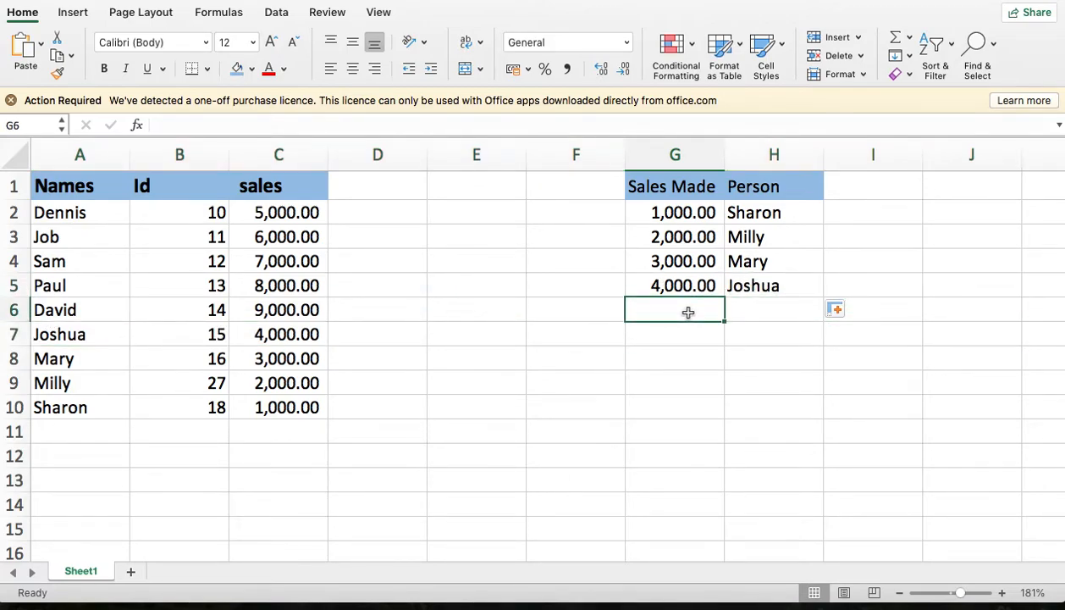
{"action": "type", "text": "8000"}
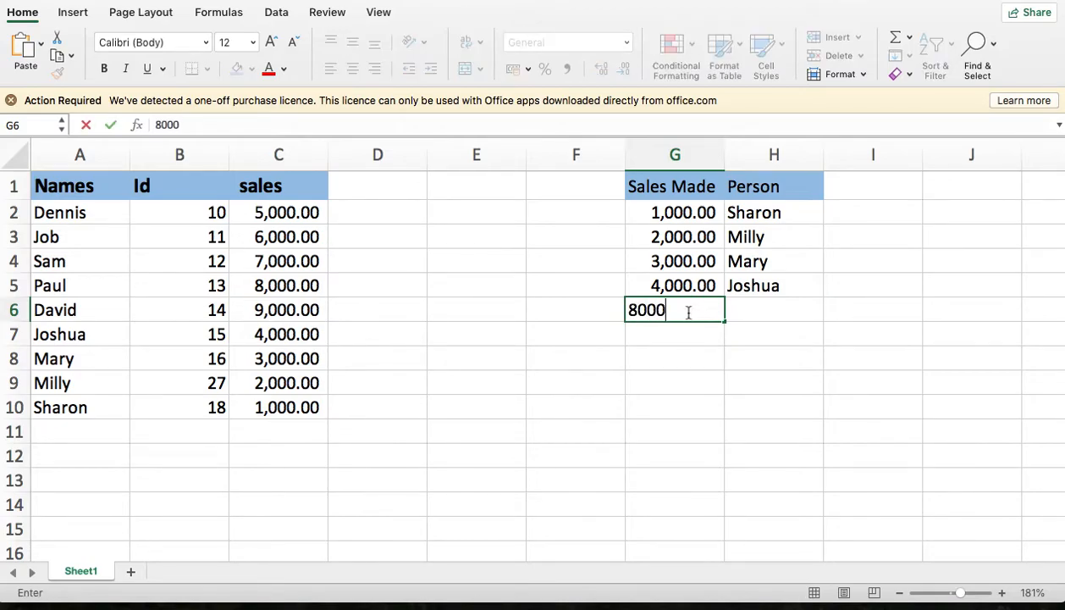
{"action": "key", "text": "Tab"}
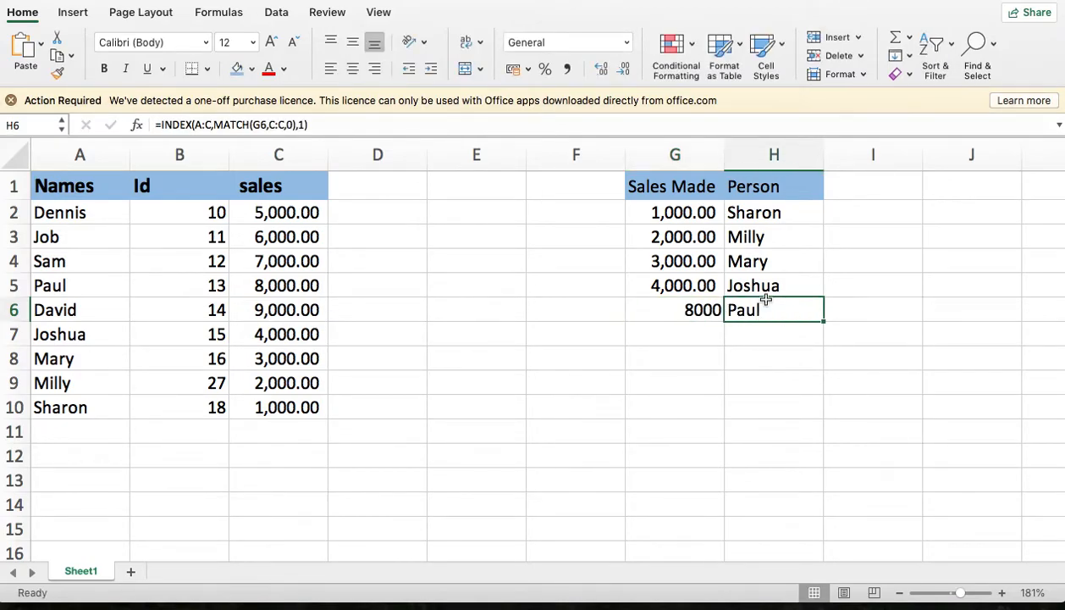
- Enter 9000 as another sales value in G7
{"action": "left_click", "coordinate": [692, 312]}
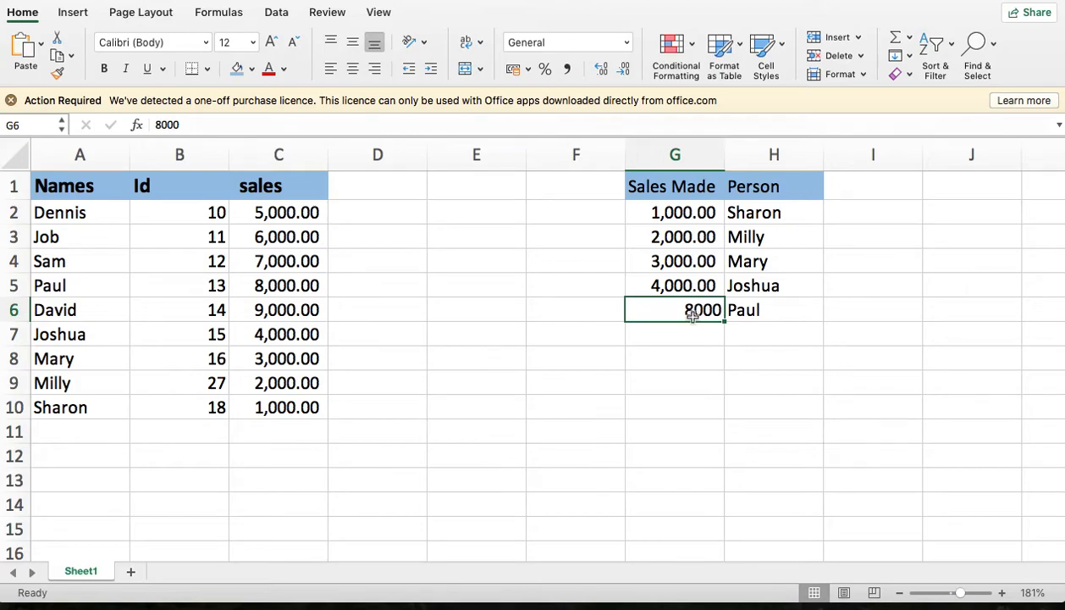
{"action": "left_click", "coordinate": [690, 332]}
{"action": "type", "text": "p"}
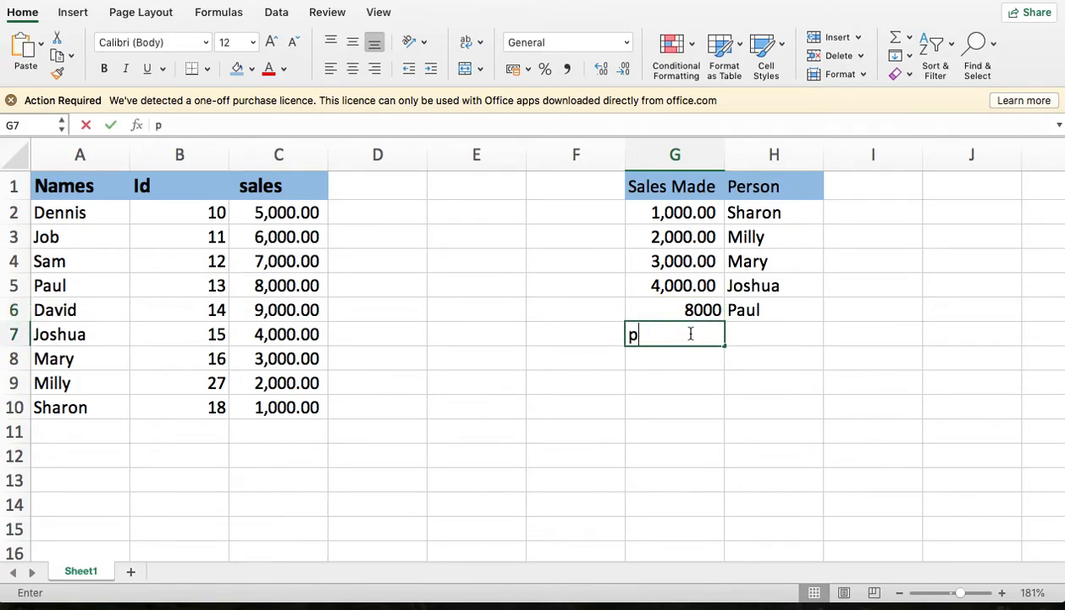
{"action": "key", "text": "BackSpace"}
{"action": "type", "text": "9000"}
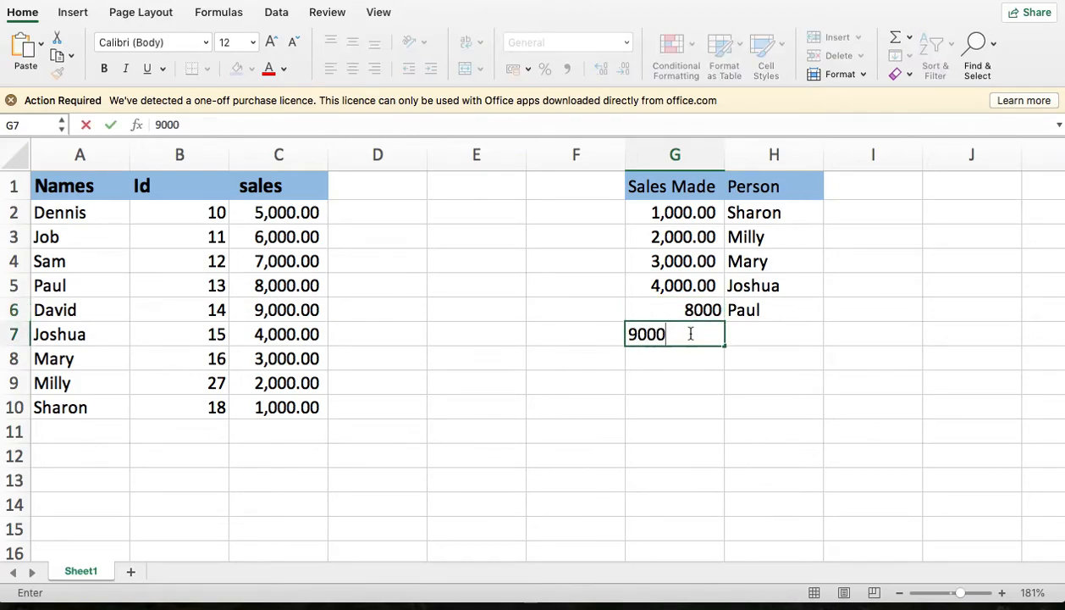
{"action": "key", "text": "Return"}
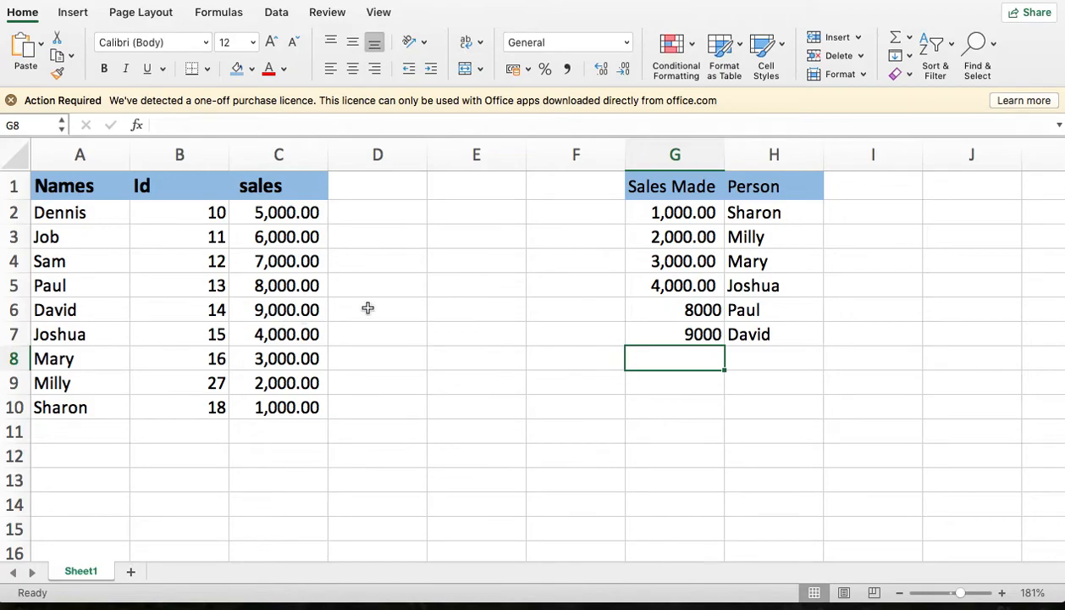
- Change the array of the INDEX formula in H2 to the Names column only, A:A
{"action": "left_click", "coordinate": [748, 211]}
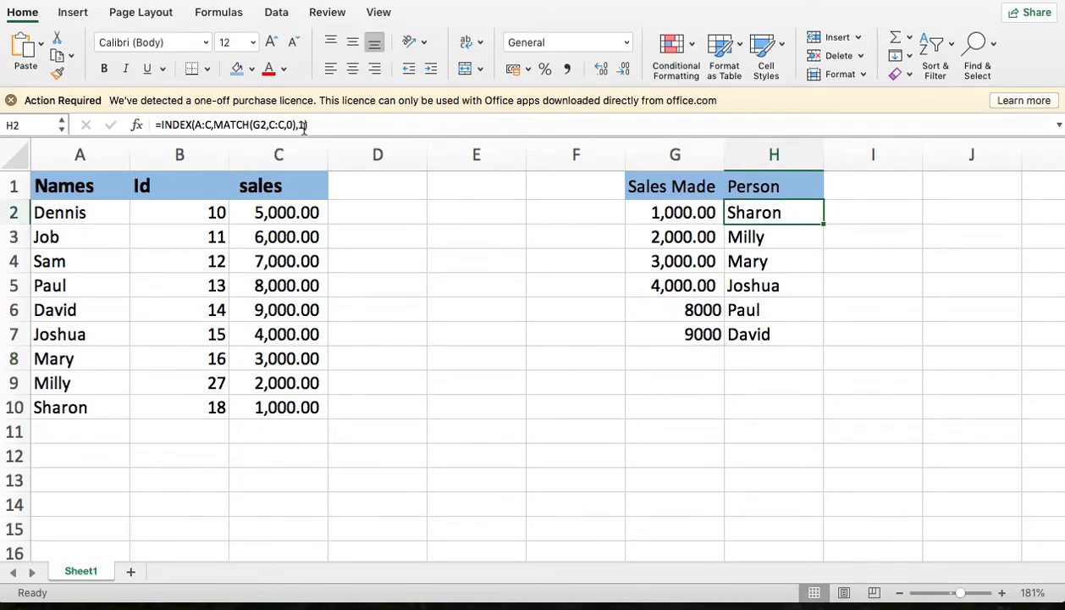
{"action": "double_click", "coordinate": [781, 215]}
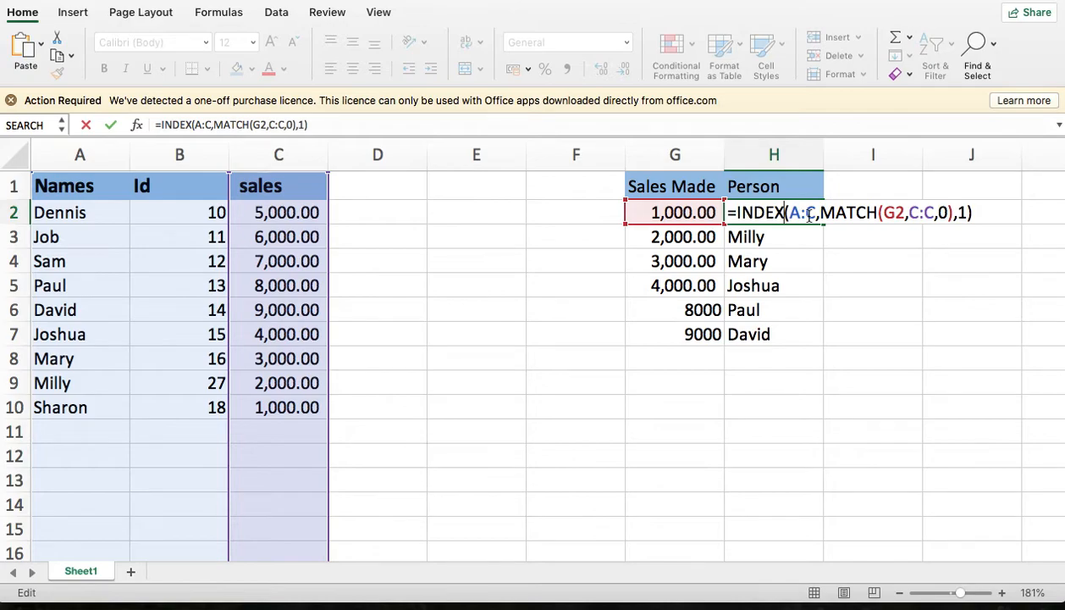
{"action": "left_click", "coordinate": [801, 213]}
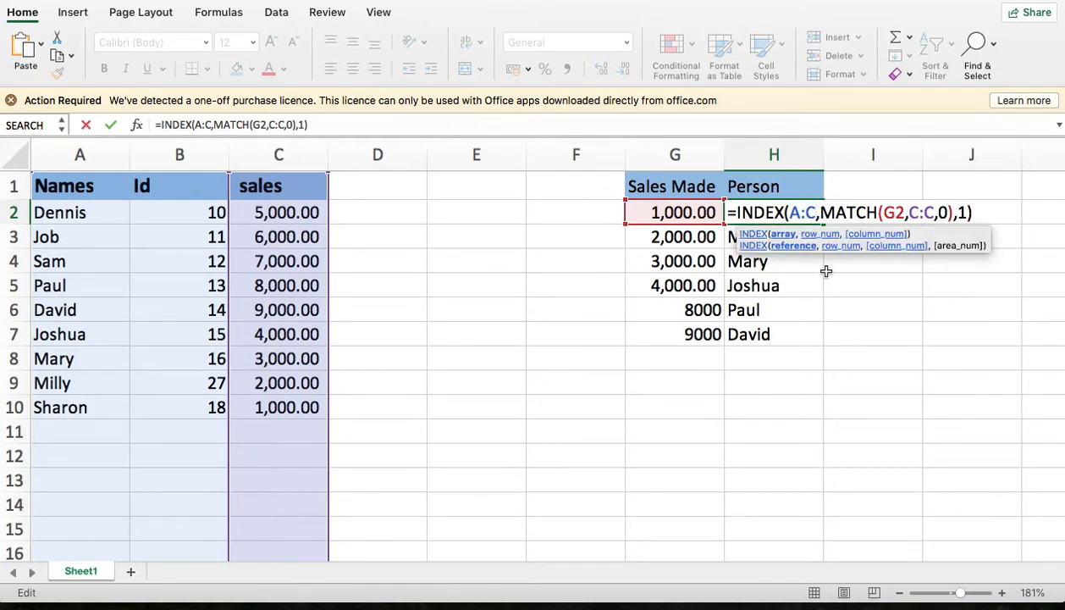
{"action": "key", "text": "BackSpace"}
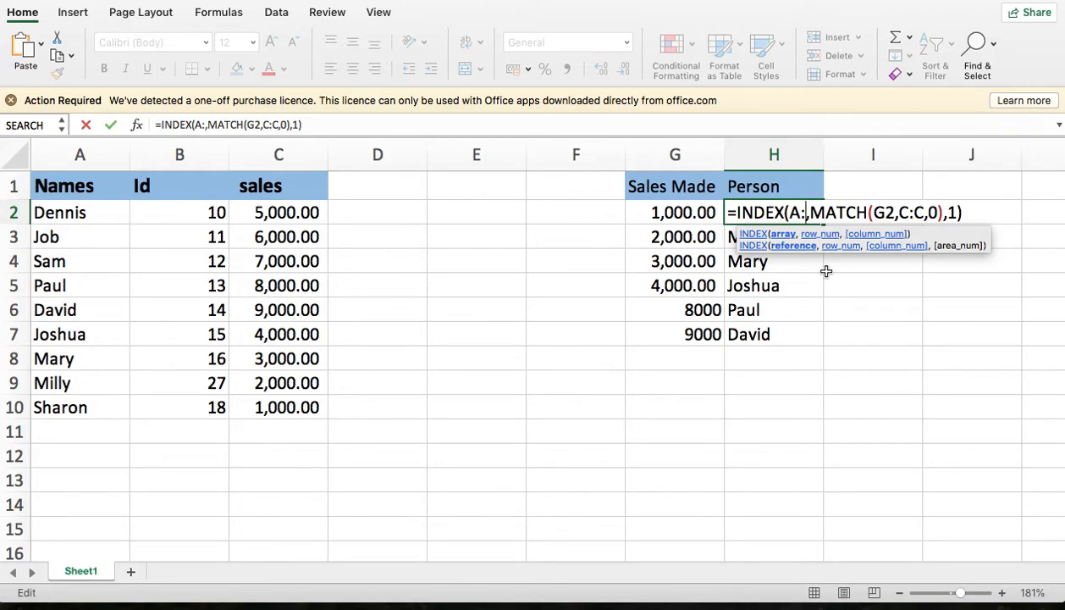
{"action": "type", "text": "A"}
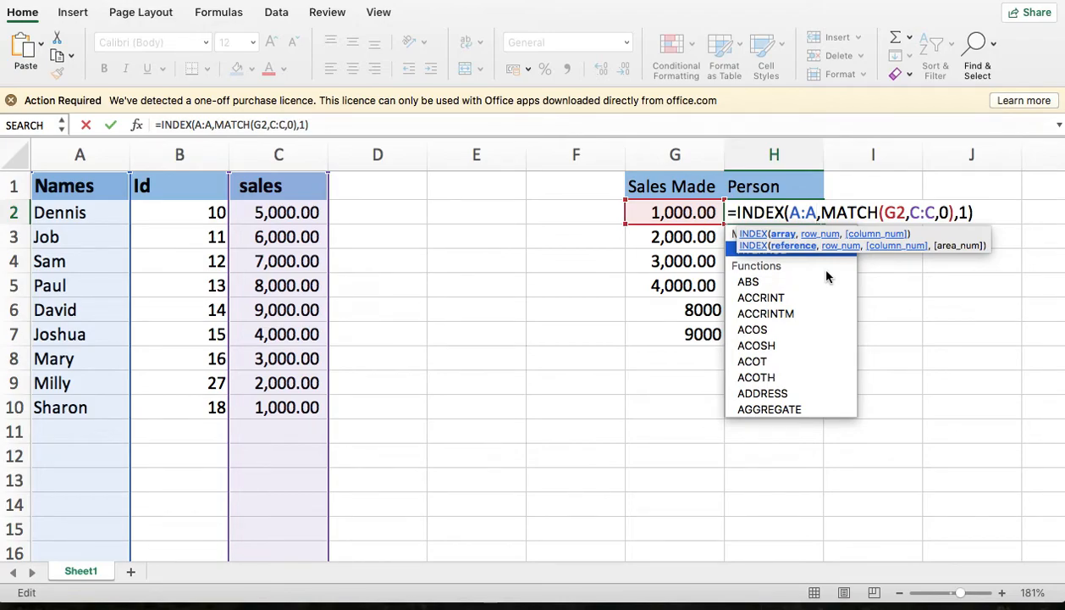
- Remove the column number argument from the H2 formula so it reads =INDEX(A:A,MATCH(G2,C:C,0)), and confirm it
{"action": "left_click", "coordinate": [966, 212]}
{"action": "key", "text": "BackSpace"}
{"action": "key", "text": "BackSpace"}
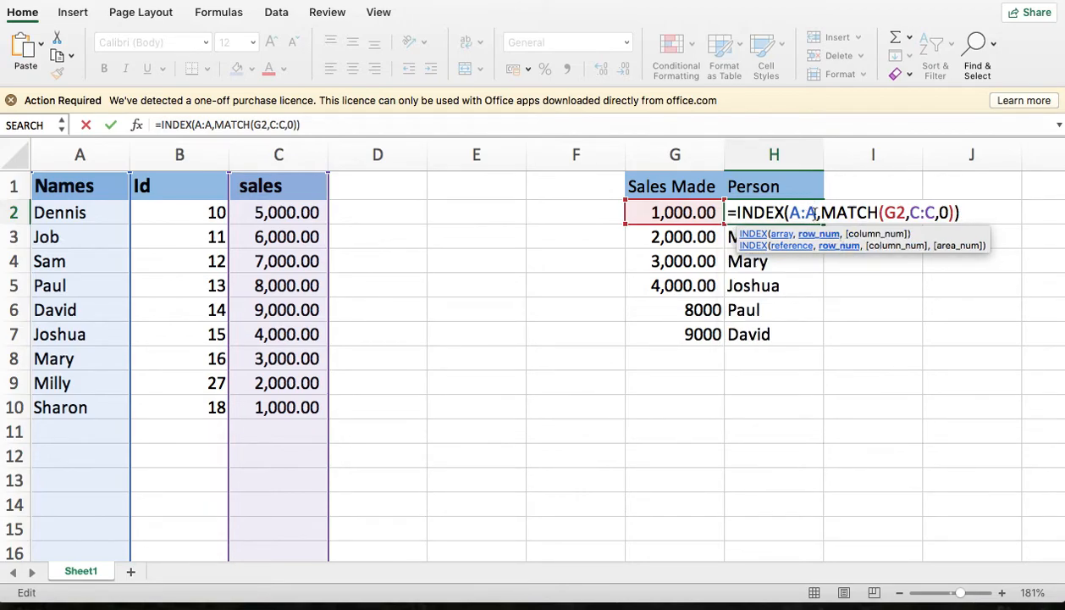
{"action": "left_click", "coordinate": [814, 212]}
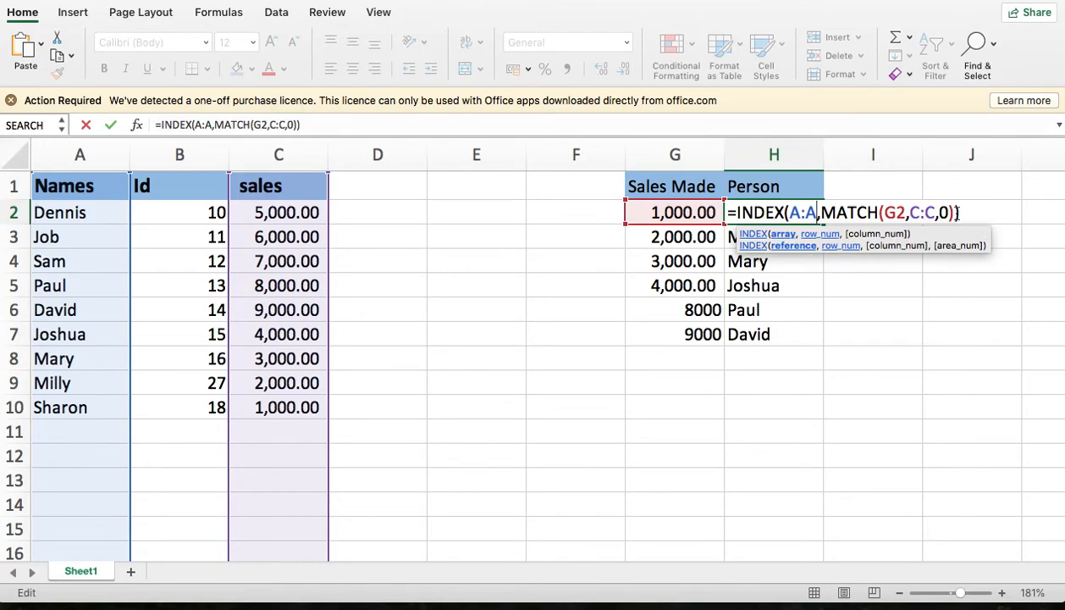
{"action": "key", "text": "Return"}
- Fill the simplified H2 formula down through H7 and check the copied formula in H3
{"action": "left_click", "coordinate": [756, 211]}
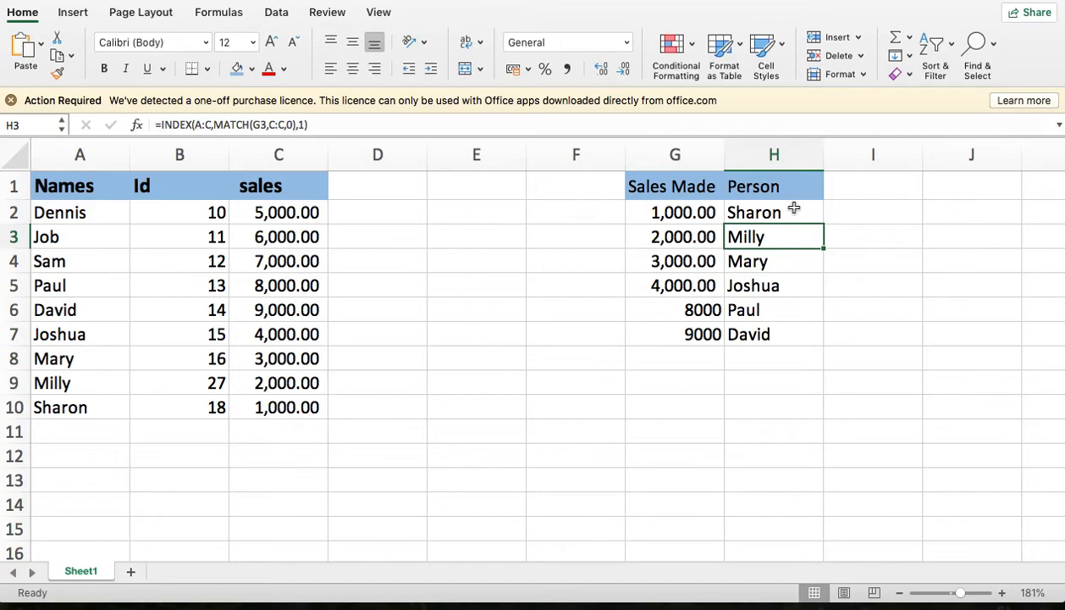
{"action": "double_click", "coordinate": [824, 225]}
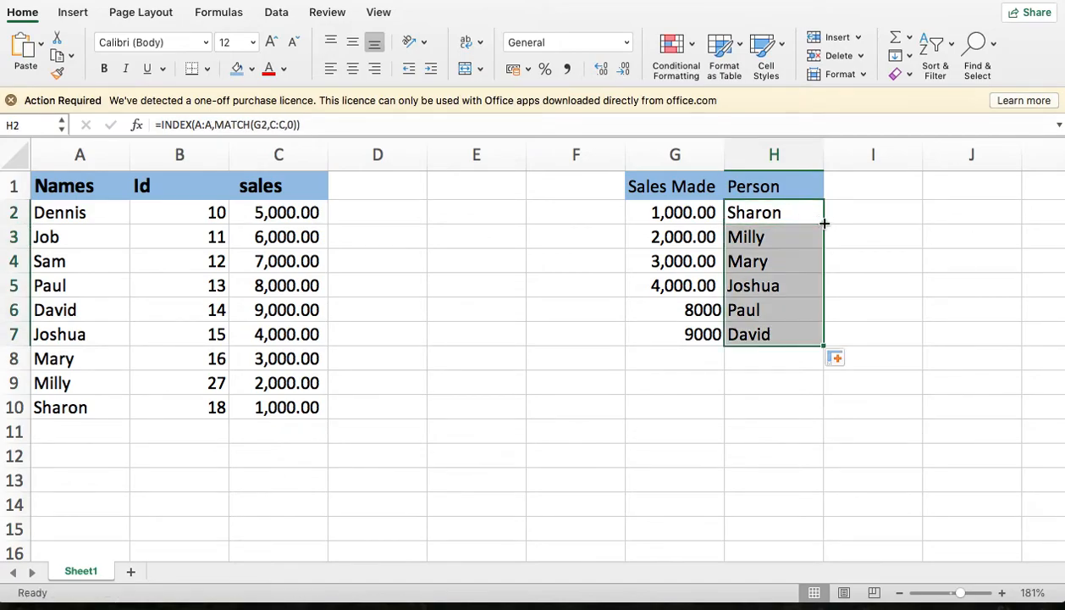
{"action": "left_click", "coordinate": [902, 288]}
{"action": "left_click", "coordinate": [790, 232]}
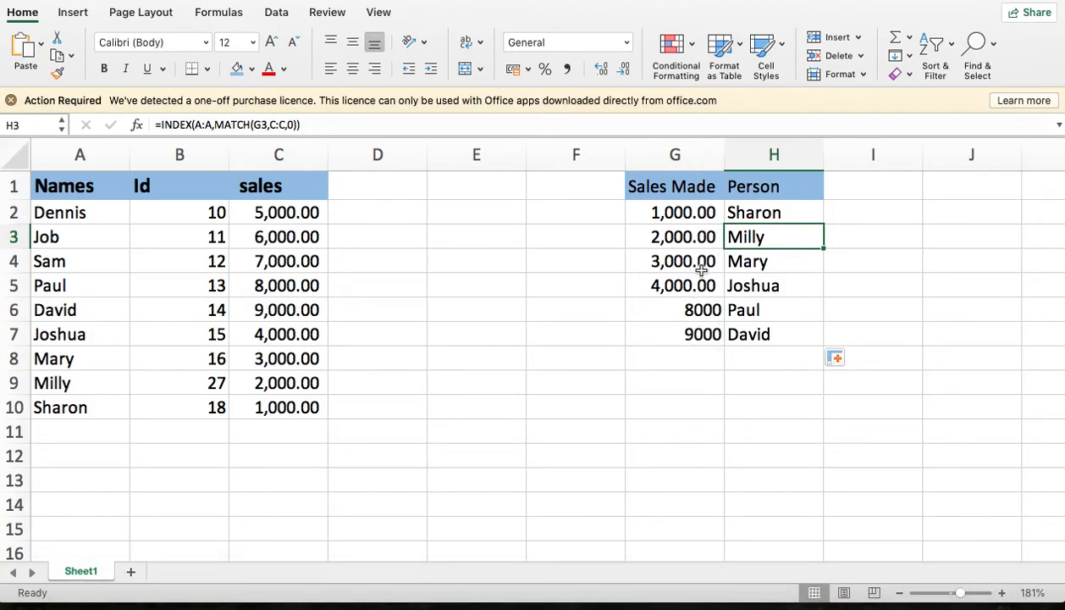
- Enter 7000 as a further sales value in G8, below the existing Sales Made entries
{"action": "left_click", "coordinate": [678, 355]}
{"action": "type", "text": "7000"}
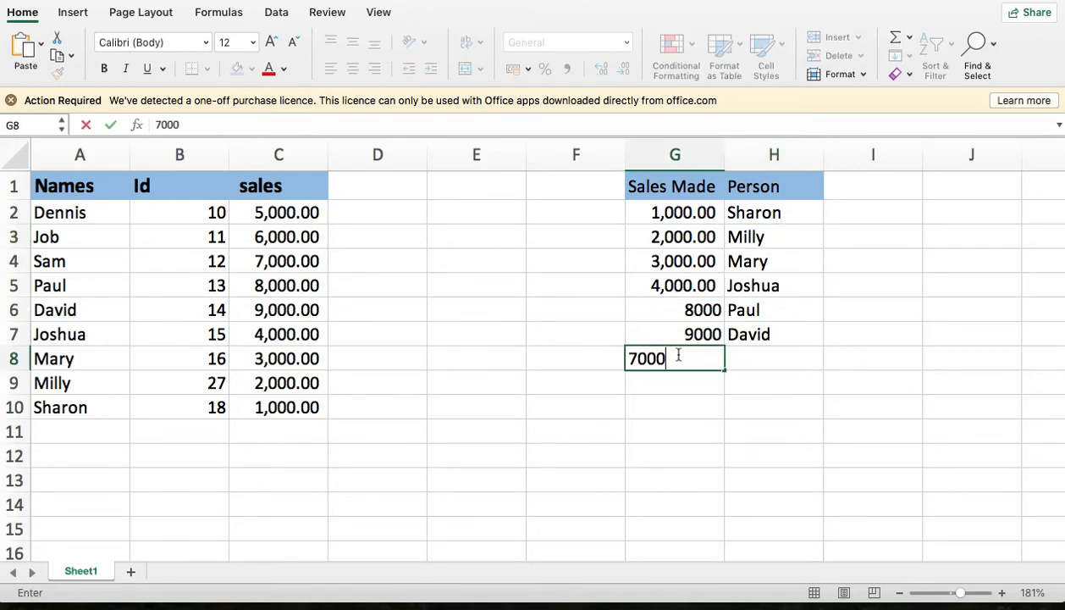
{"action": "key", "text": "Tab"}
{"action": "type", "text": "Sam"}
{"action": "key", "text": "Return"}
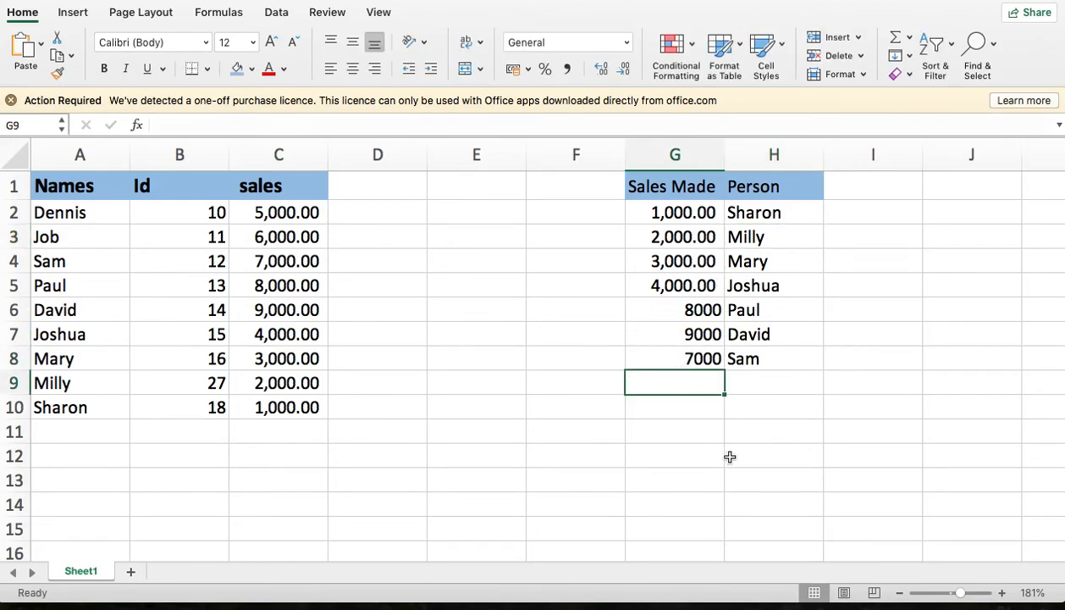